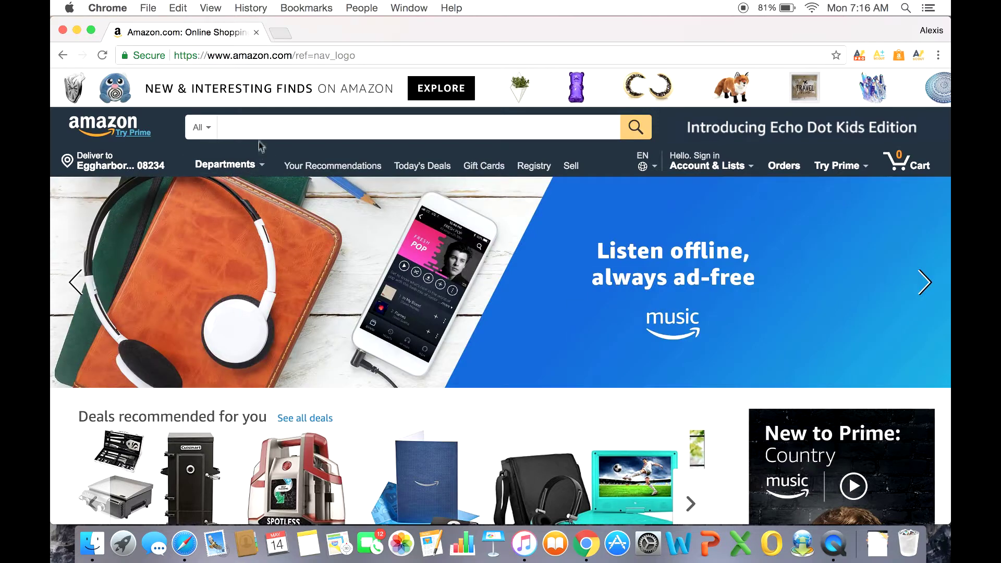
- Search Amazon for 'hammock for neck' and scroll through the 402 results, ending back at the top
{"action": "left_click", "coordinate": [262, 130]}
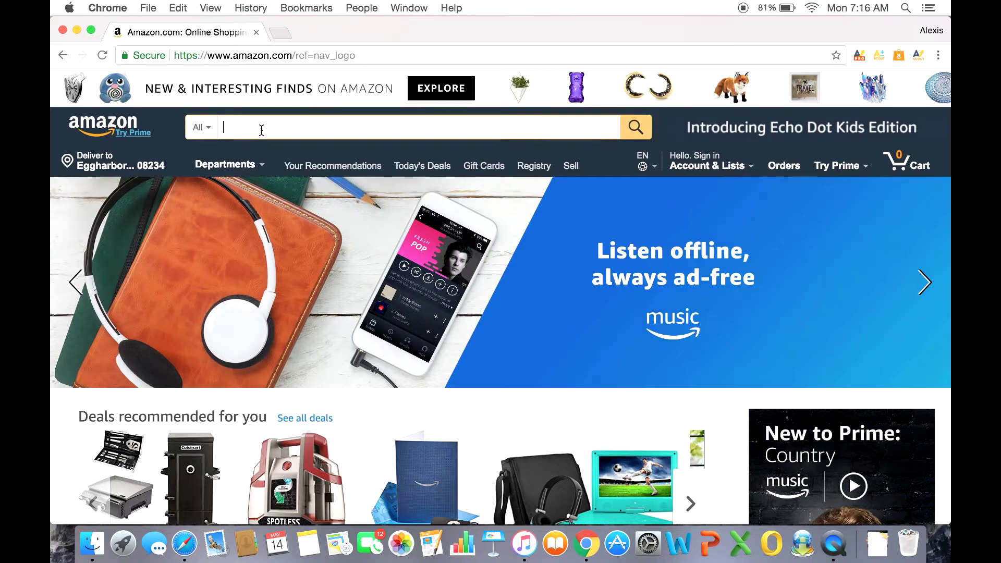
{"action": "type", "text": "hammock"}
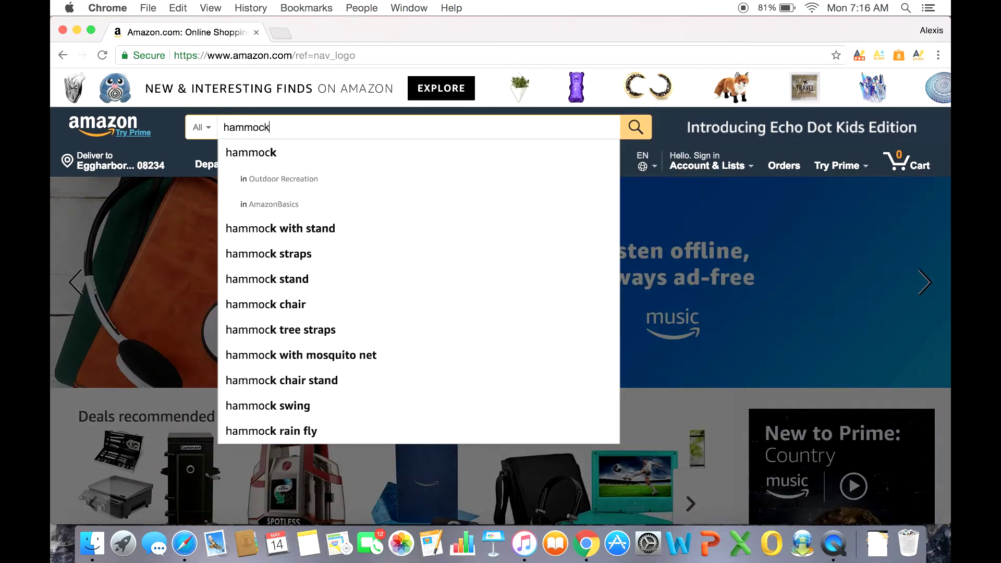
{"action": "type", "text": " for neck"}
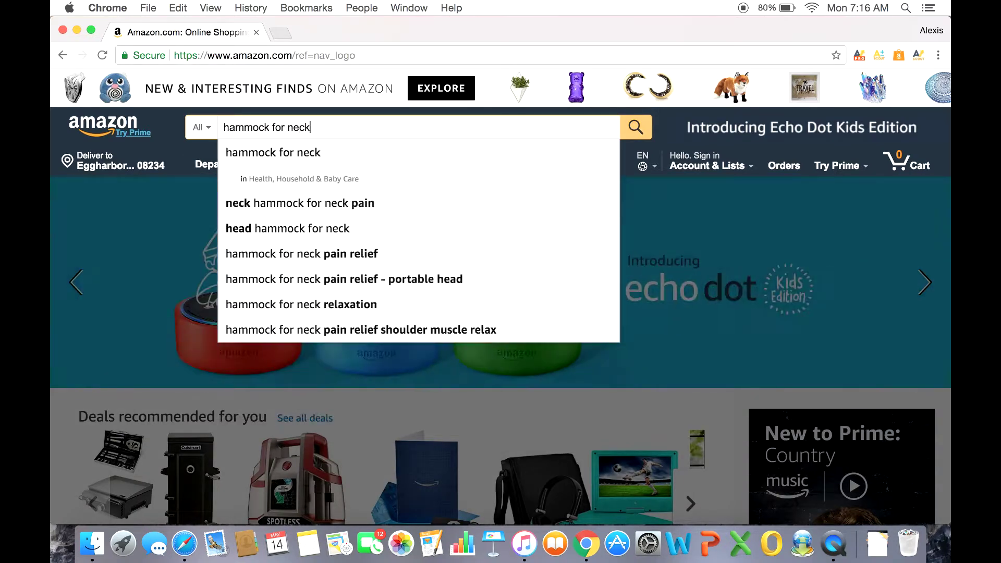
{"action": "key", "text": "Return"}
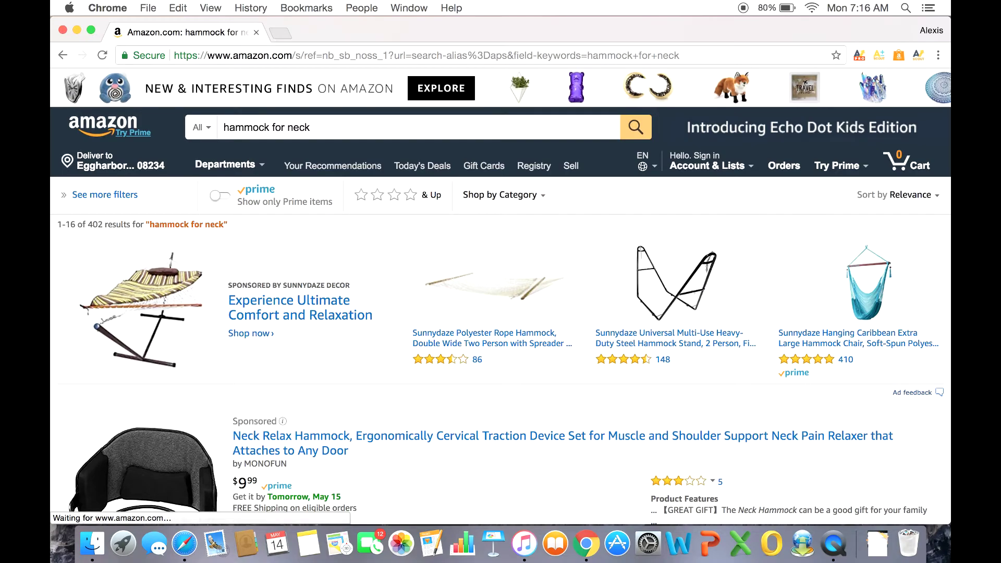
{"action": "scroll", "coordinate": [287, 212], "scroll_direction": "down", "scroll_amount": 6}
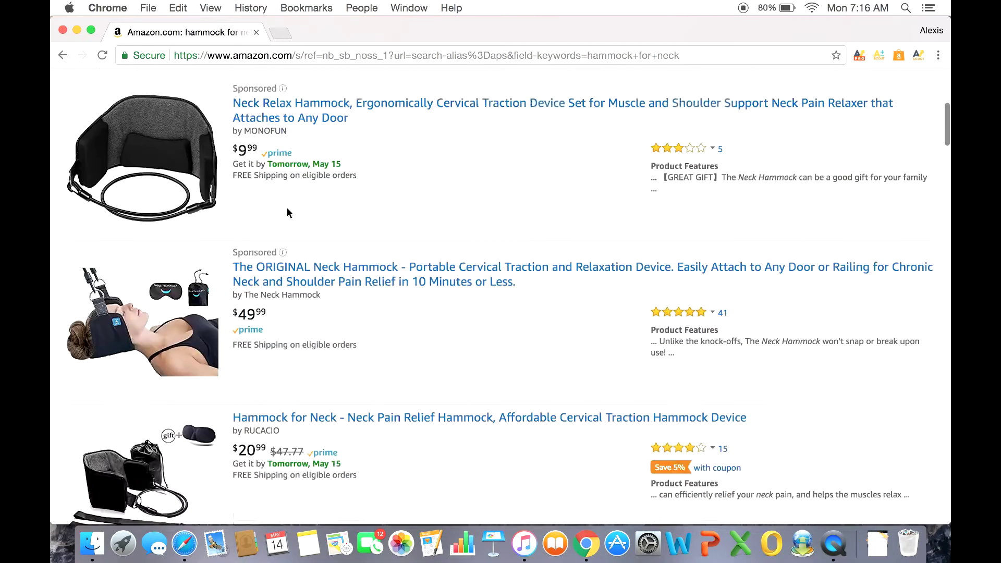
{"action": "scroll", "coordinate": [287, 213], "scroll_direction": "down", "scroll_amount": 3}
{"action": "scroll", "coordinate": [287, 213], "scroll_direction": "up", "scroll_amount": 3}
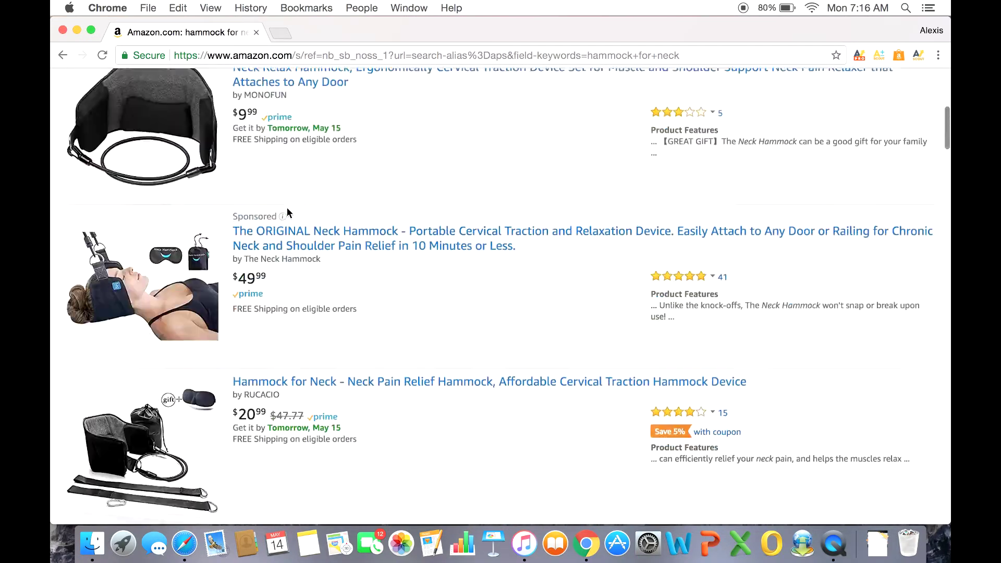
{"action": "scroll", "coordinate": [287, 213], "scroll_direction": "up", "scroll_amount": 6}
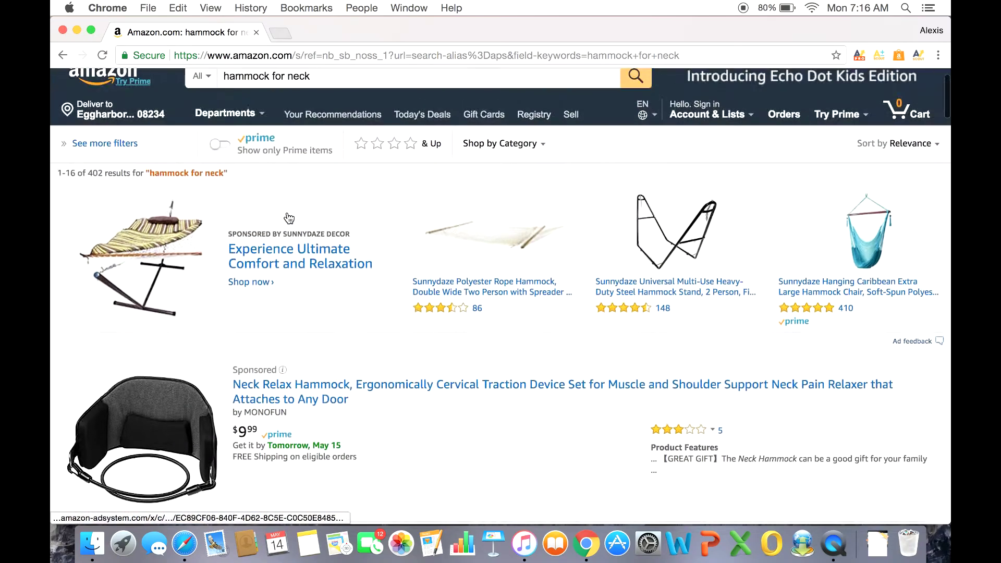
{"action": "scroll", "coordinate": [290, 245], "scroll_direction": "up", "scroll_amount": 2}
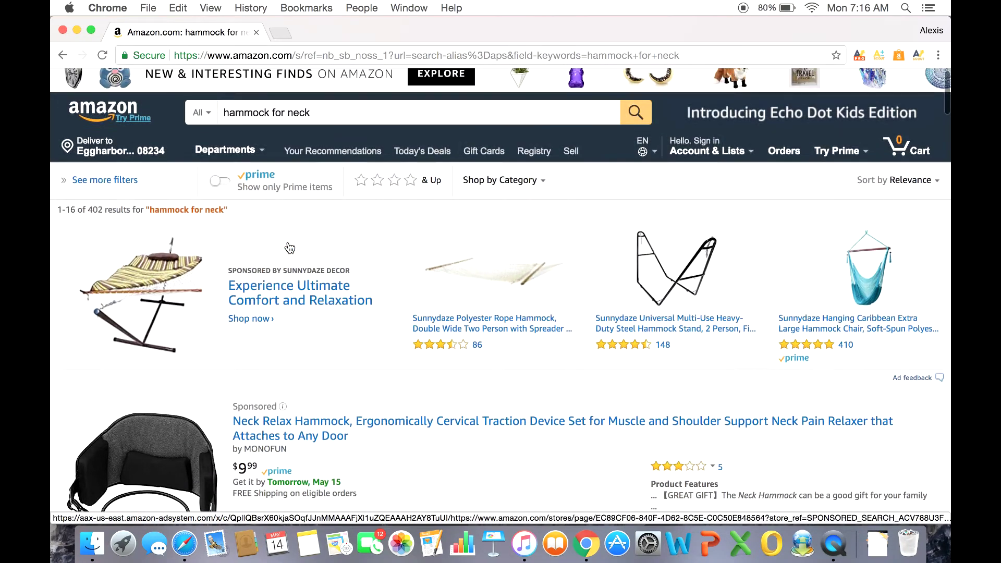
{"action": "scroll", "coordinate": [290, 248], "scroll_direction": "up", "scroll_amount": 1}
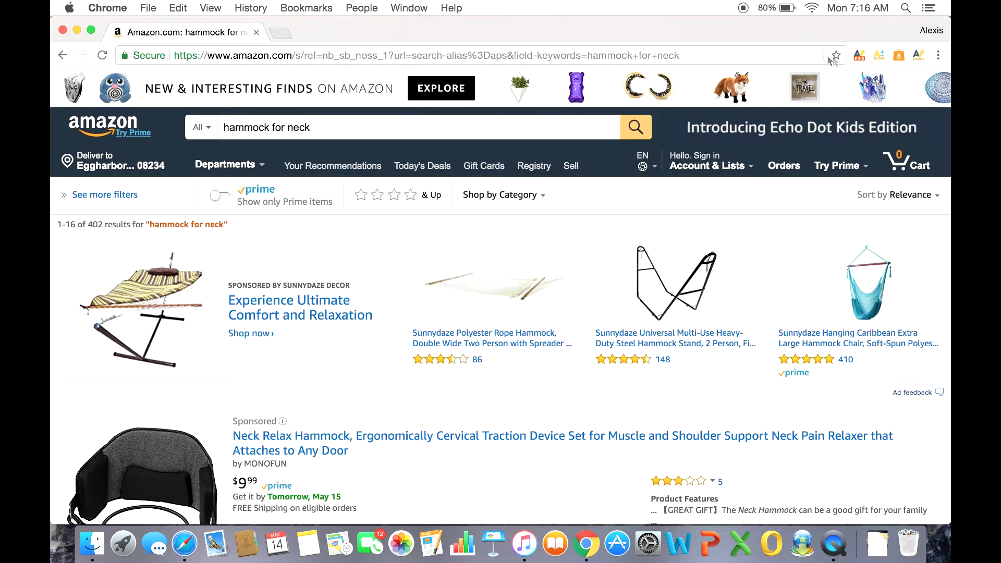
- Open the AMZScout Pro research table: 16 products, 191 average monthly sales, potential score 8
{"action": "left_click", "coordinate": [860, 62]}
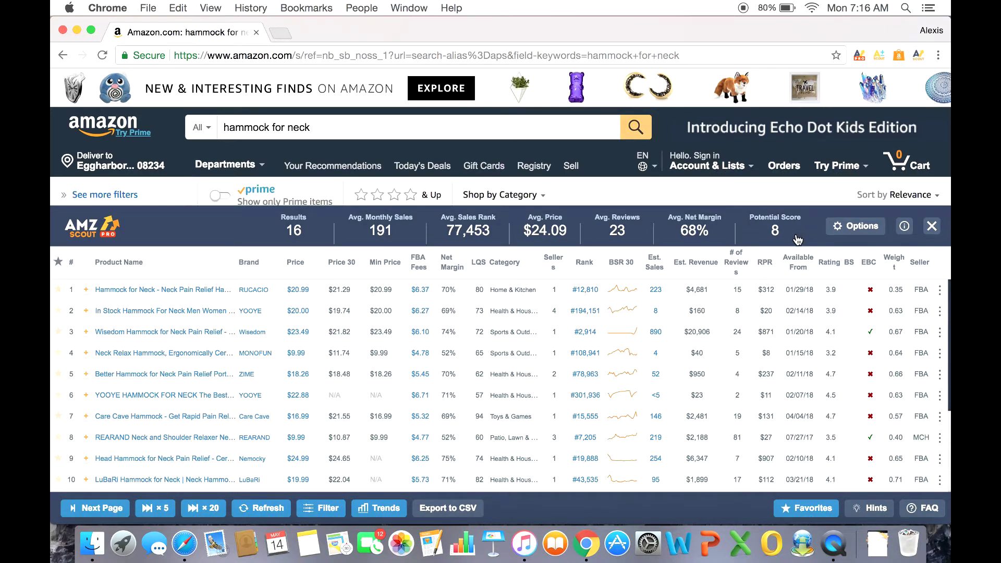
- Check Options and Filter settings without changes, then open row 1's $6.37 FBA Fees profit breakdown
{"action": "left_click", "coordinate": [837, 234]}
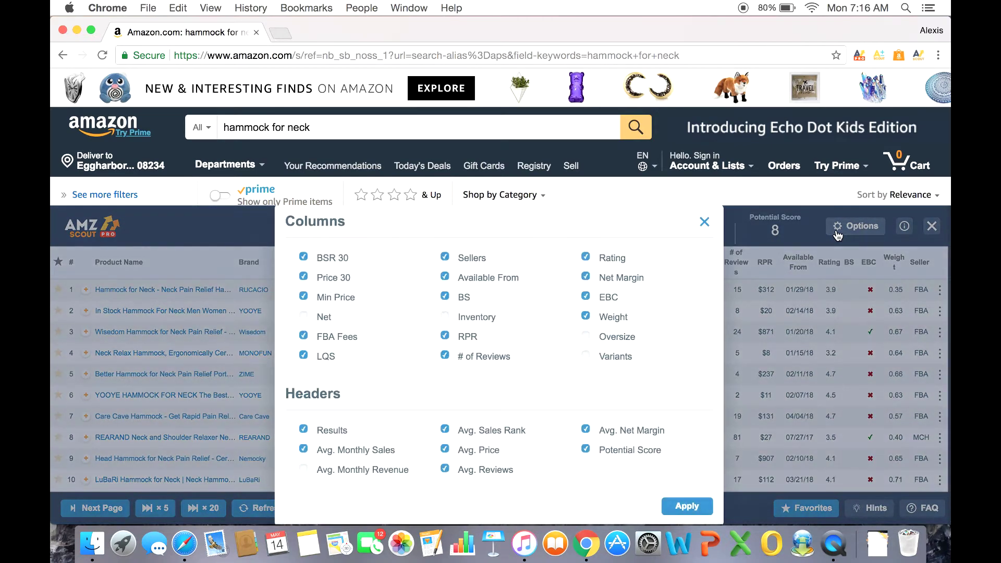
{"action": "left_click", "coordinate": [705, 223]}
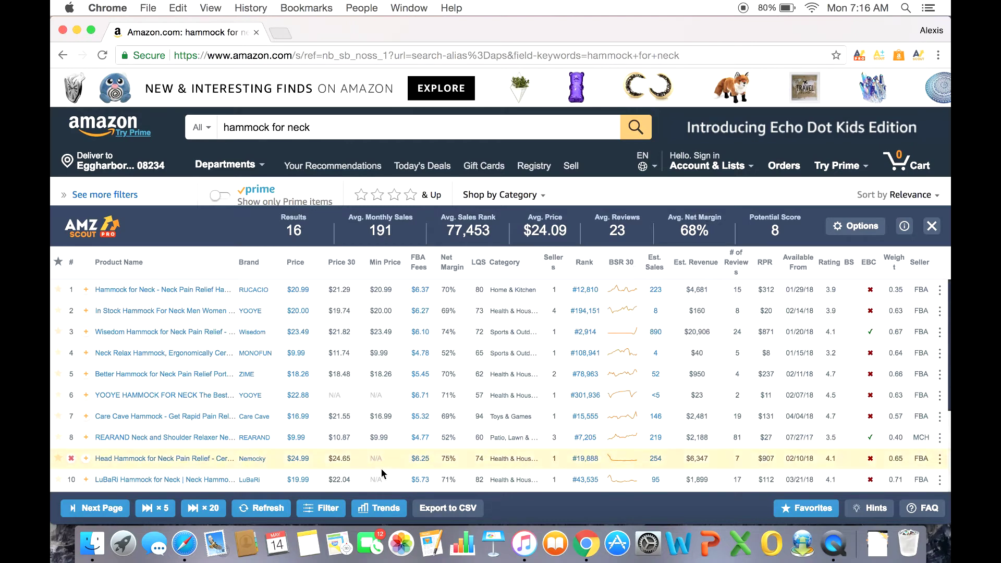
{"action": "left_click", "coordinate": [317, 514]}
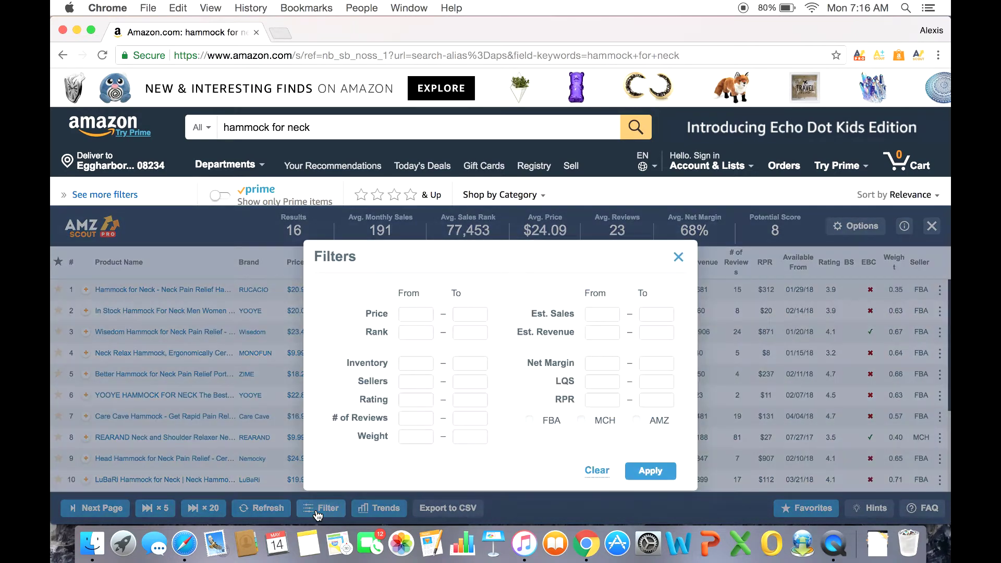
{"action": "left_click", "coordinate": [679, 259]}
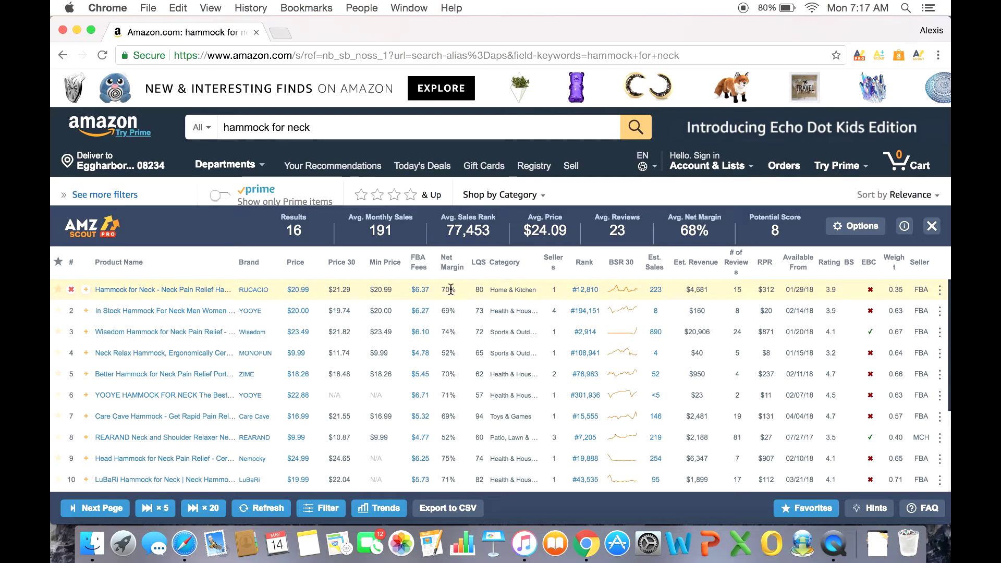
{"action": "left_click", "coordinate": [420, 290]}
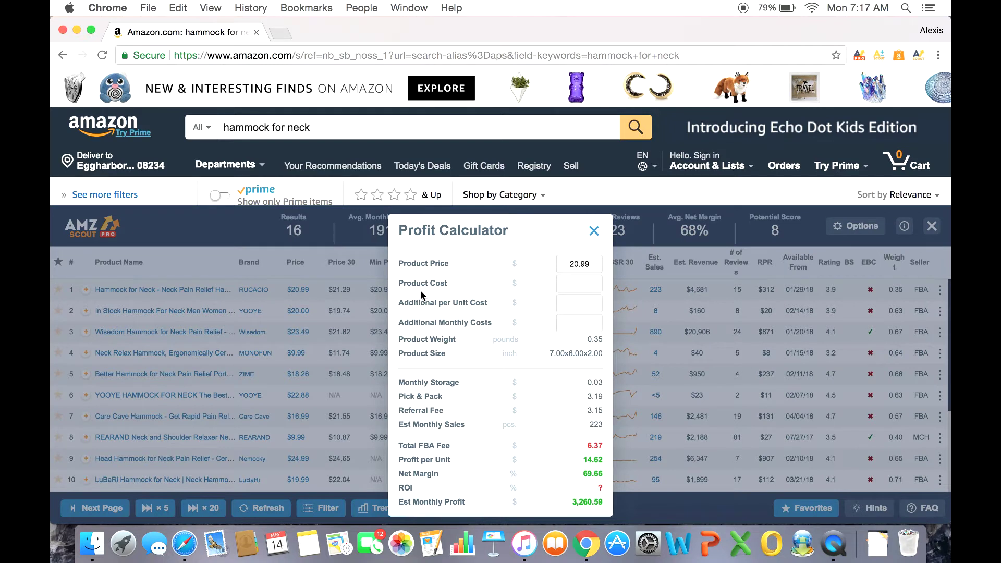
- Review the first product's profit of $14.62 per unit and $3,260.59 monthly, then close the calculator
{"action": "left_click", "coordinate": [566, 284]}
{"action": "left_click", "coordinate": [594, 232]}
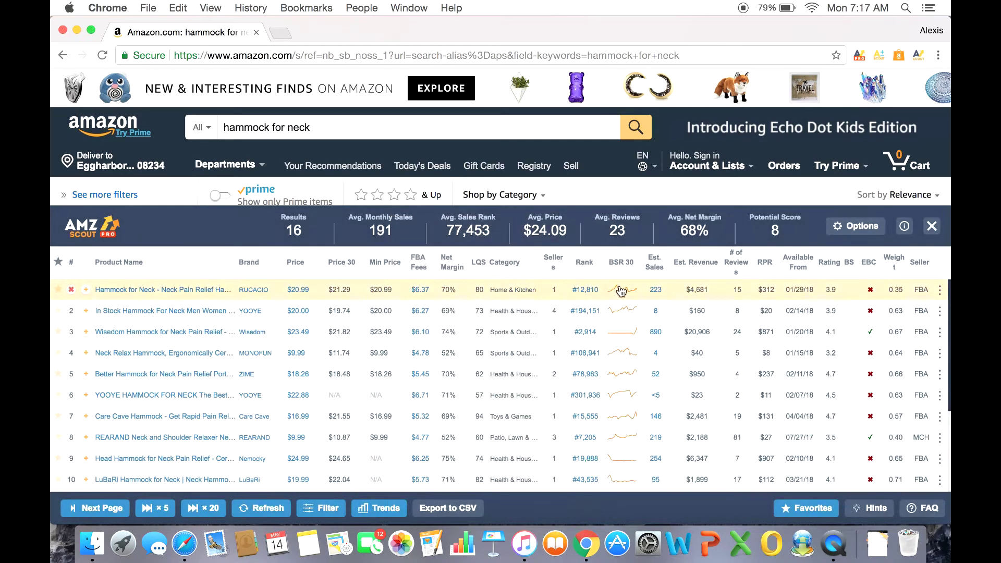
{"action": "left_click", "coordinate": [940, 291]}
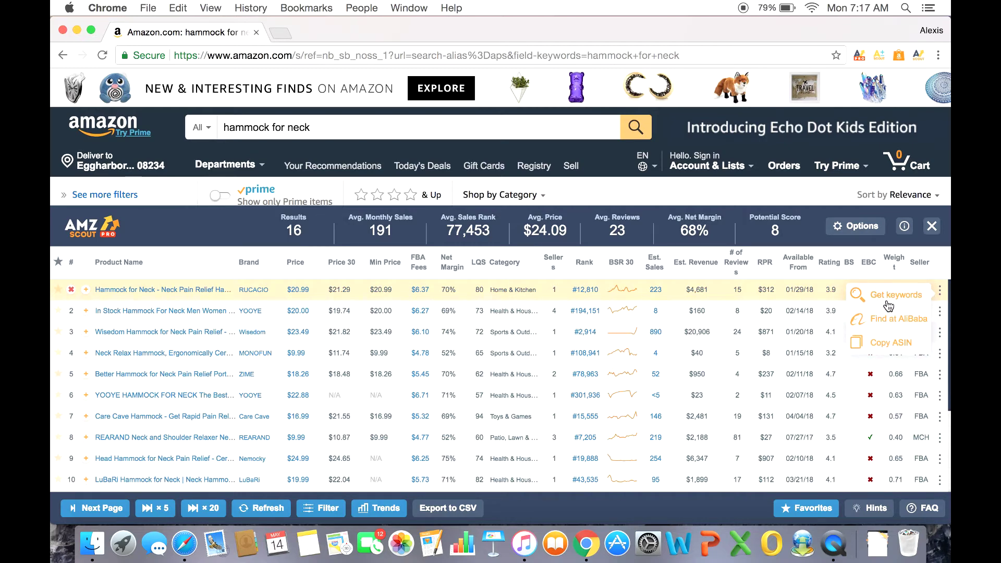
- Look up the first neck hammock with Find at AliBaba and browse the Google image results
{"action": "left_click", "coordinate": [886, 331]}
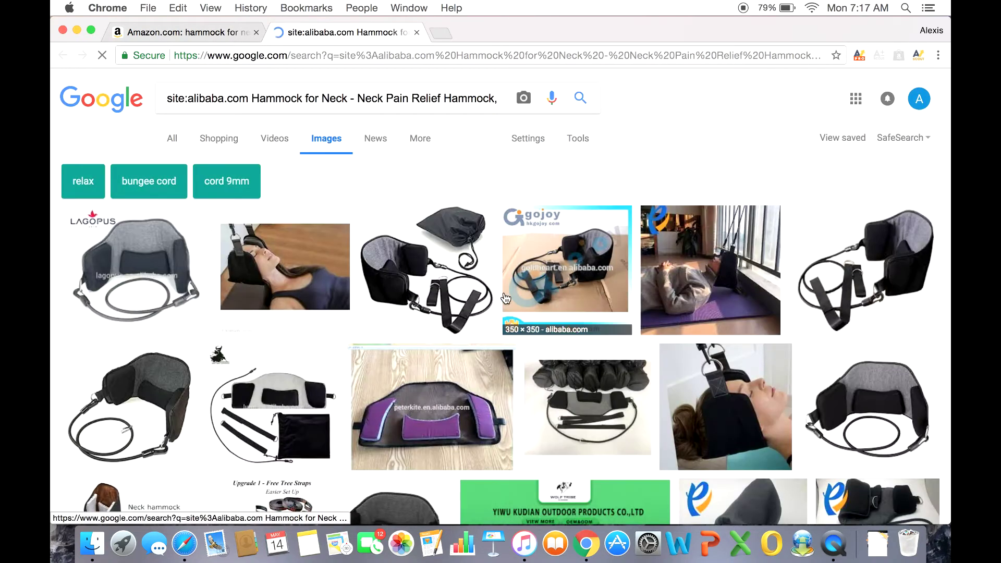
{"action": "scroll", "coordinate": [505, 298], "scroll_direction": "down", "scroll_amount": 10}
{"action": "scroll", "coordinate": [505, 298], "scroll_direction": "down", "scroll_amount": 6}
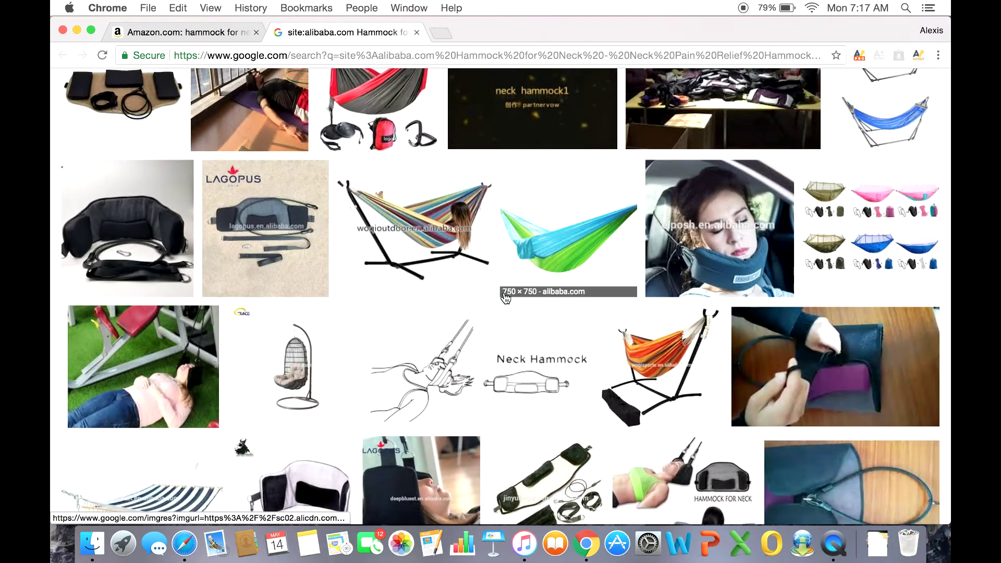
- Open the Lagopus Super Soft Neck Support travel hammock Alibaba listing, then return to the Amazon research table
{"action": "left_click", "coordinate": [307, 272]}
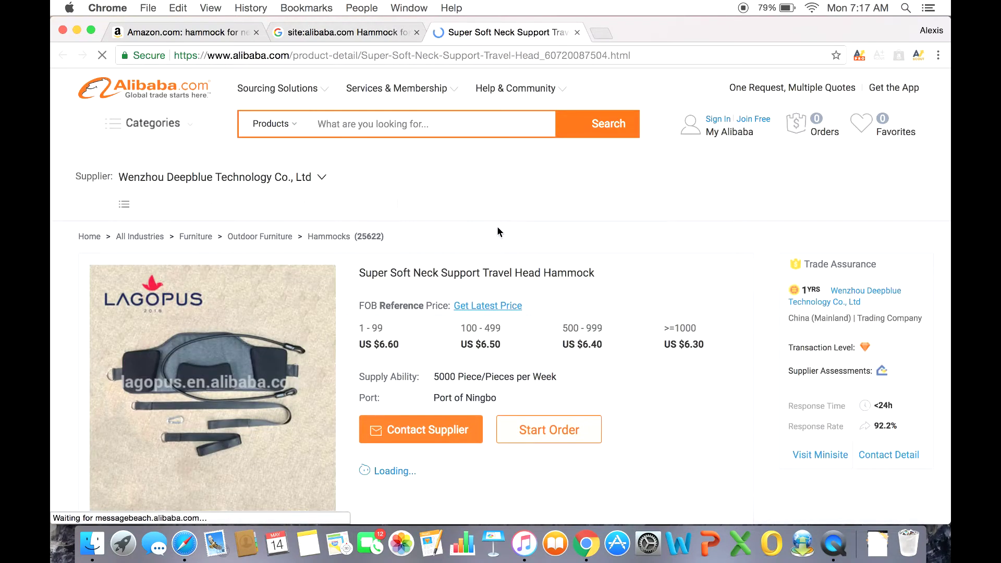
{"action": "left_click", "coordinate": [155, 33]}
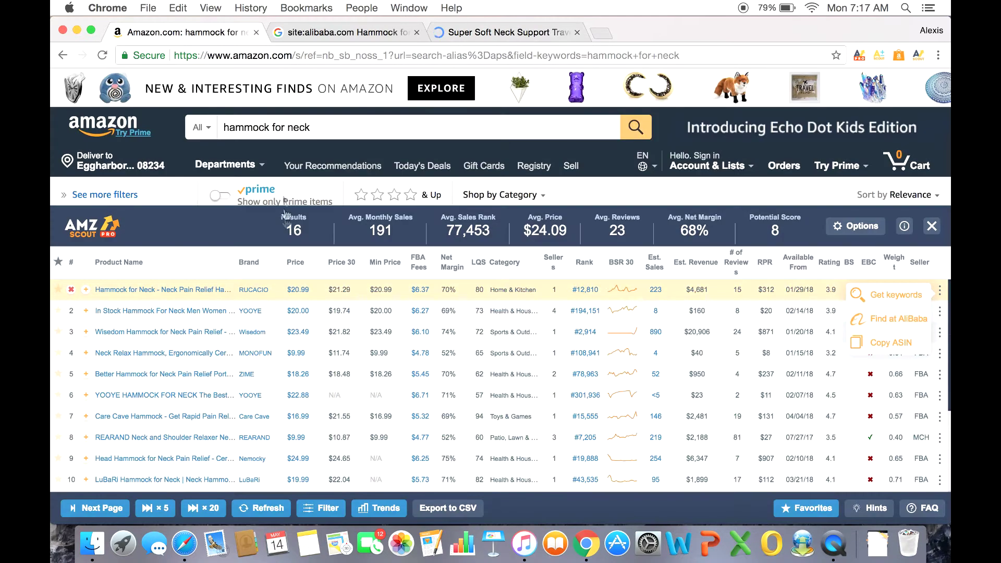
{"action": "left_click", "coordinate": [415, 291]}
{"action": "left_click", "coordinate": [566, 286]}
{"action": "type", "text": "6"}
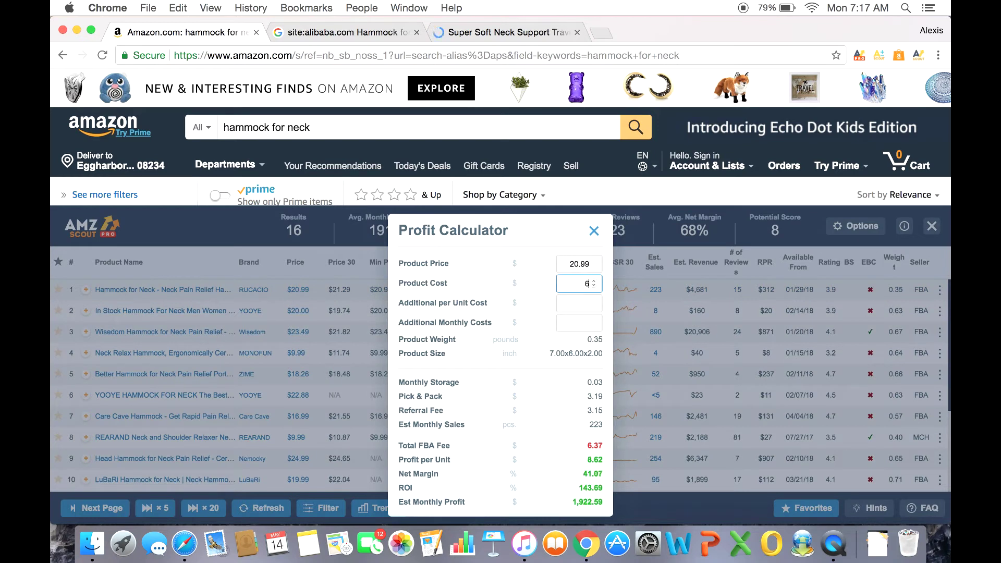
{"action": "type", "text": ".30"}
{"action": "left_click", "coordinate": [594, 230]}
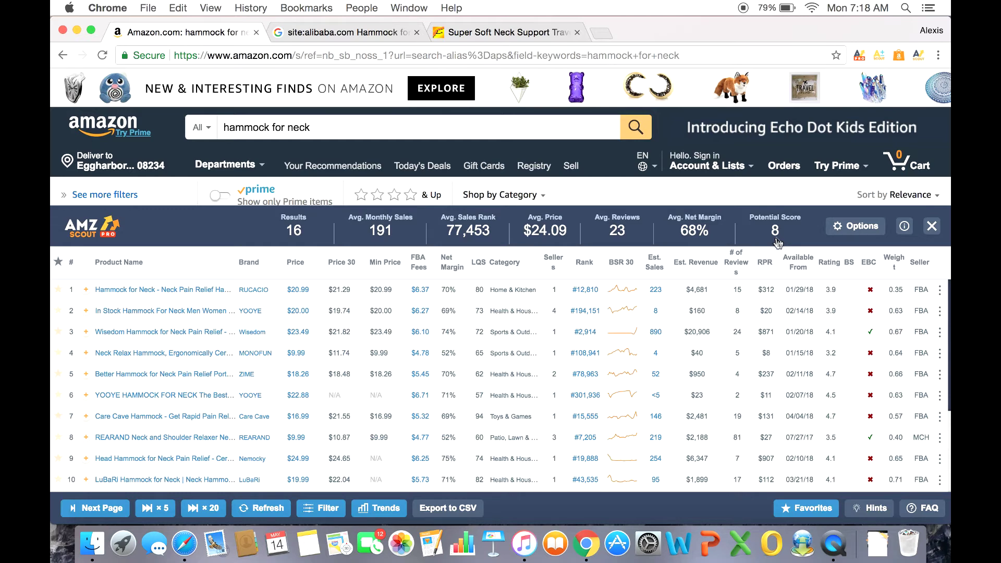
{"action": "left_click", "coordinate": [777, 242]}
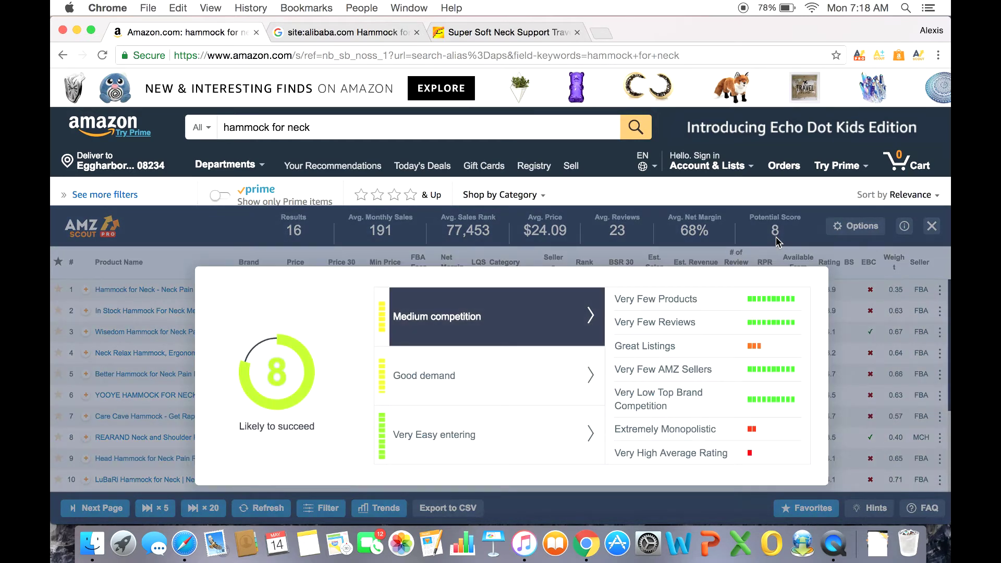
{"action": "left_click", "coordinate": [549, 380]}
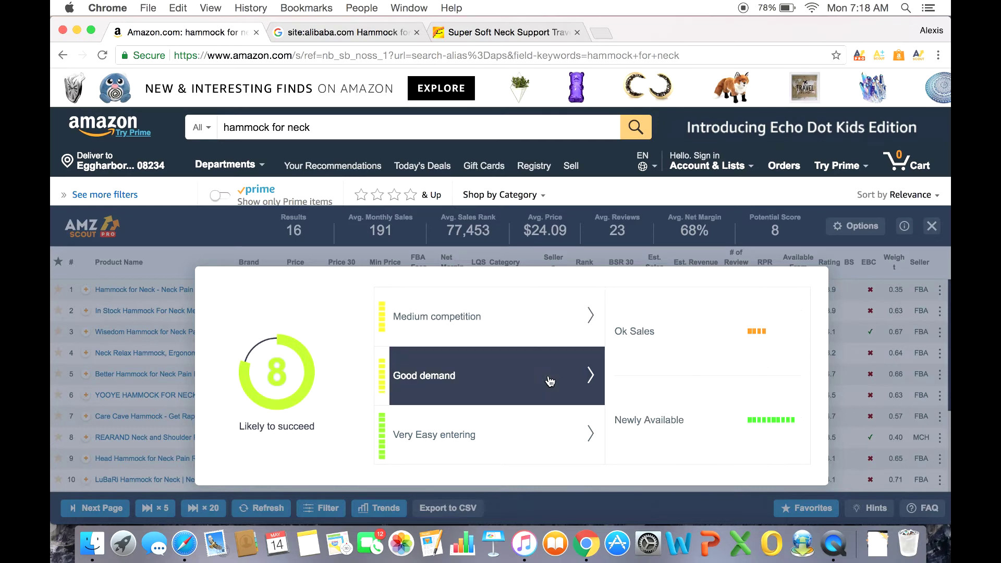
{"action": "left_click", "coordinate": [539, 431]}
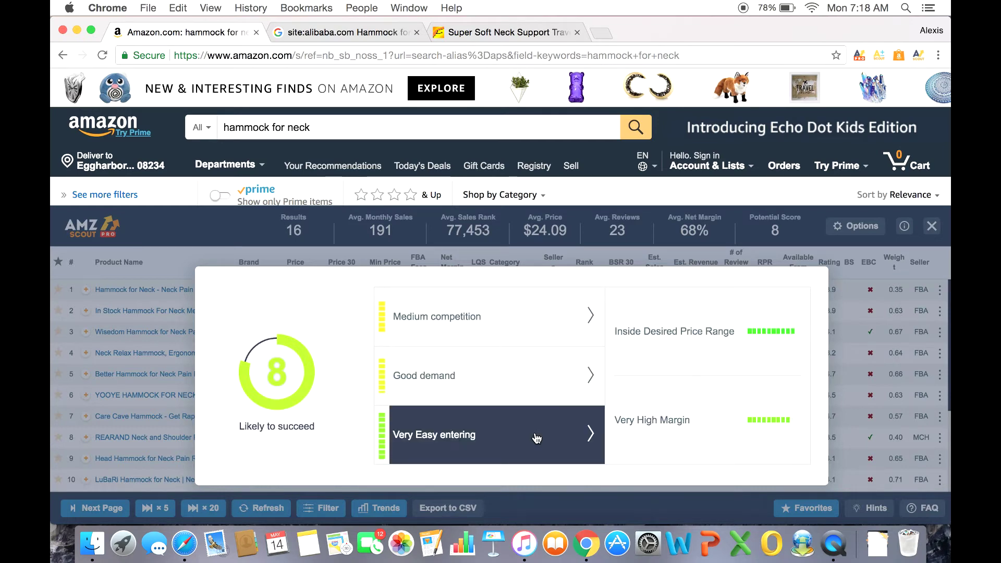
{"action": "left_click", "coordinate": [500, 255]}
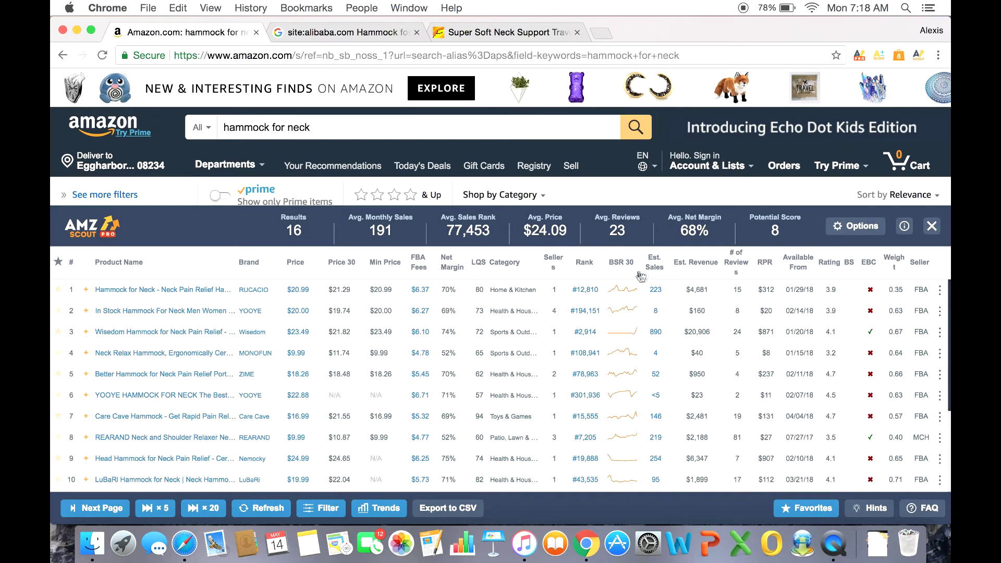
{"action": "mouse_move", "coordinate": [655, 278]}
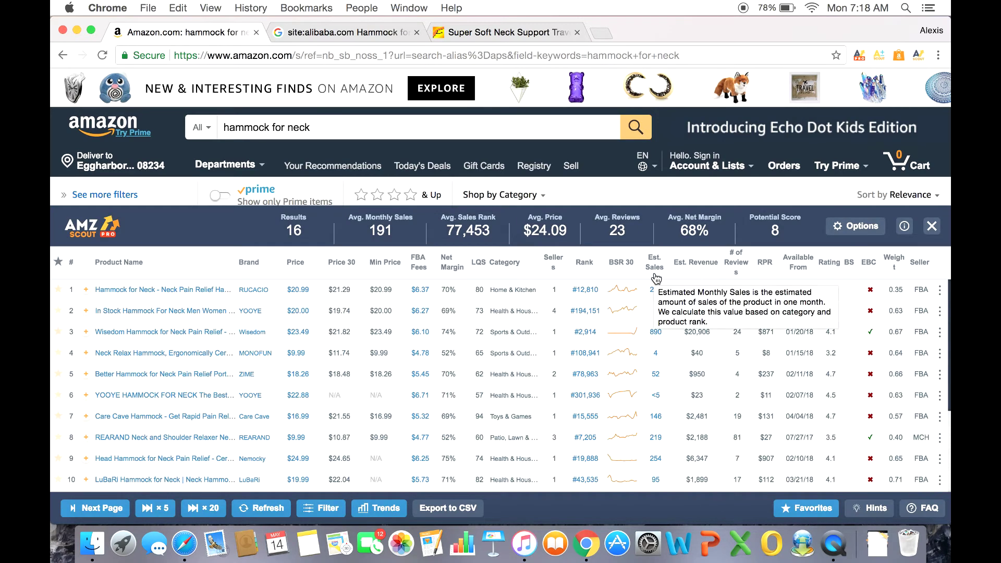
{"action": "left_click", "coordinate": [298, 293]}
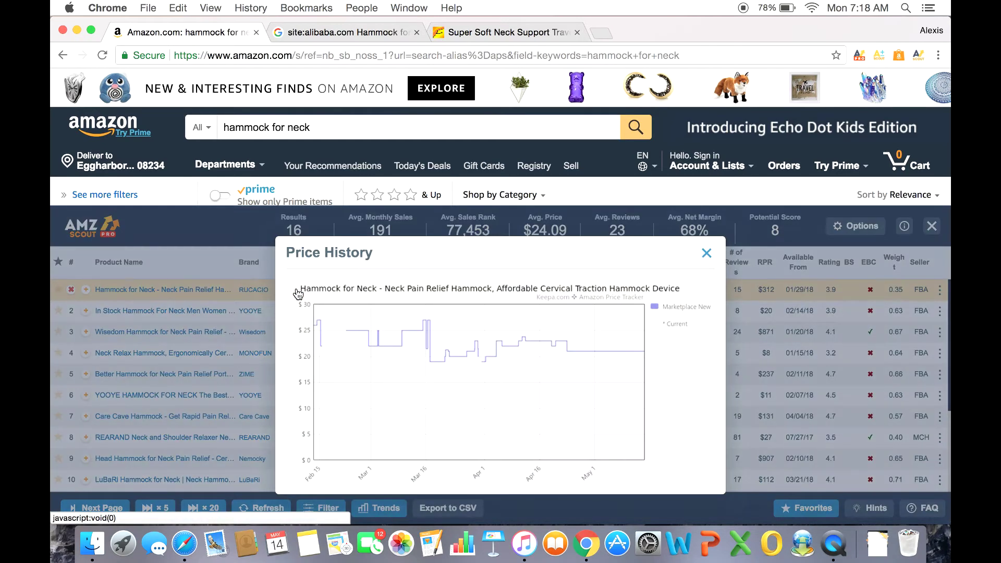
{"action": "left_click", "coordinate": [707, 253]}
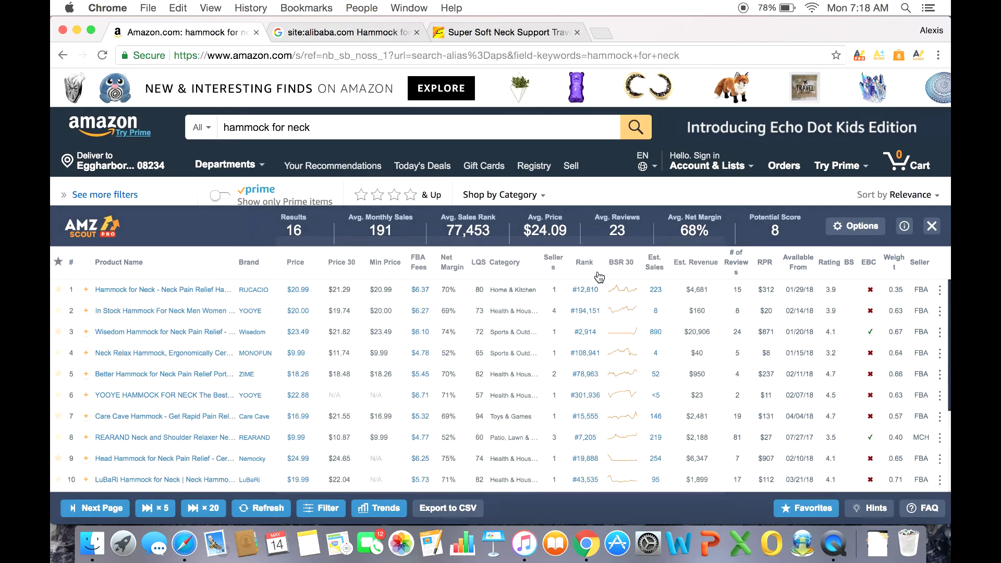
{"action": "left_click", "coordinate": [584, 290]}
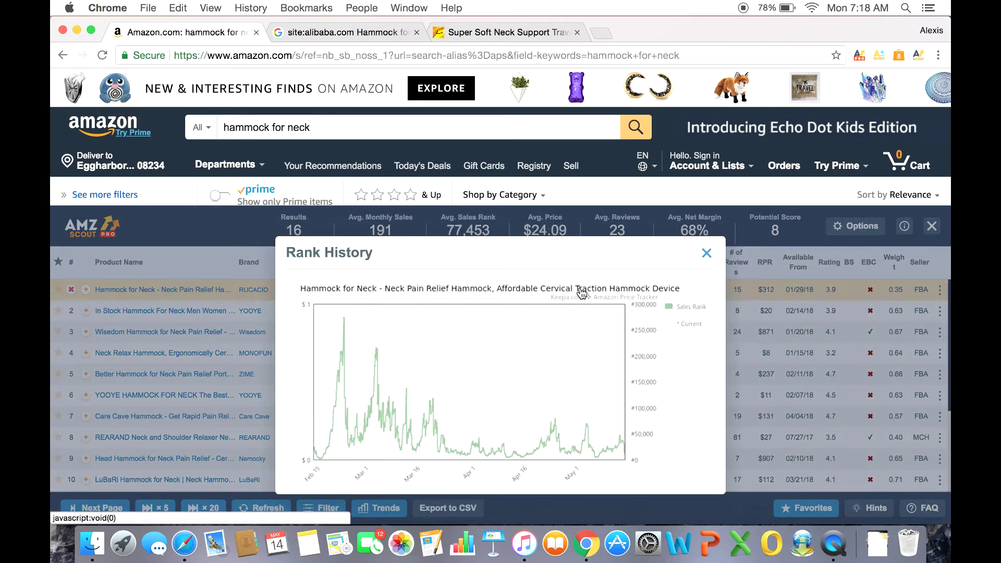
{"action": "left_click", "coordinate": [706, 254]}
{"action": "left_click", "coordinate": [623, 292]}
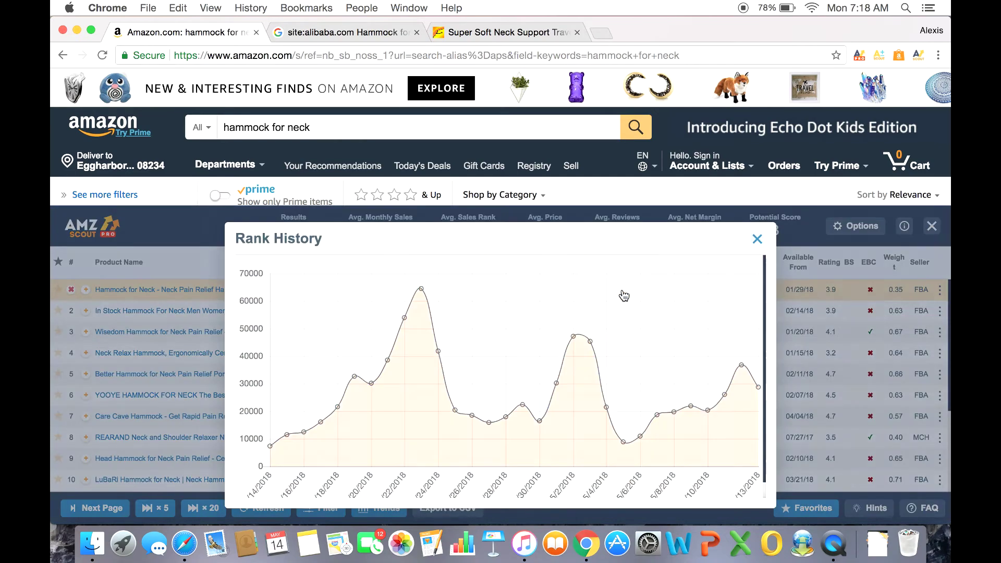
{"action": "left_click", "coordinate": [757, 239]}
{"action": "left_click", "coordinate": [655, 290]}
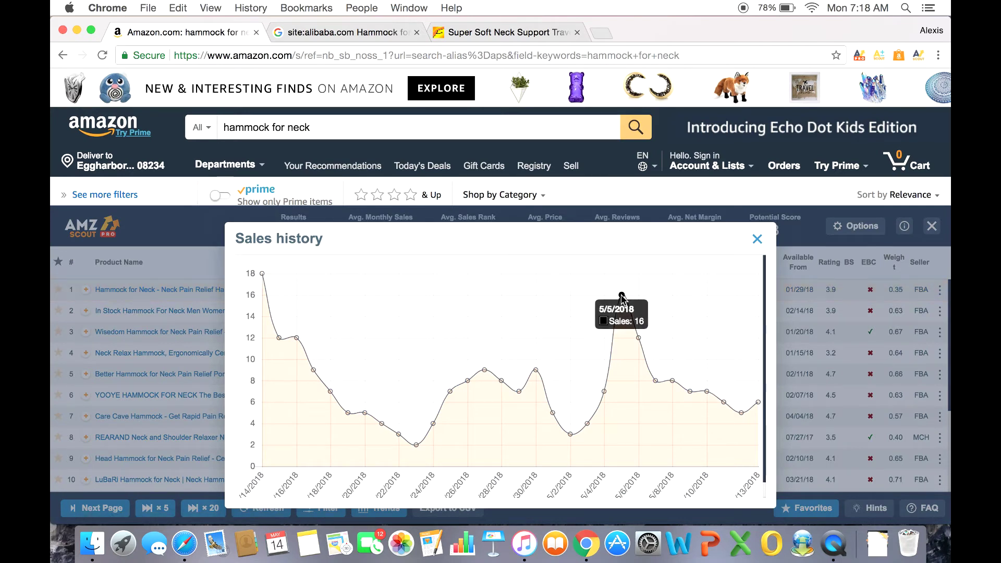
{"action": "mouse_move", "coordinate": [639, 340]}
{"action": "mouse_move", "coordinate": [656, 384]}
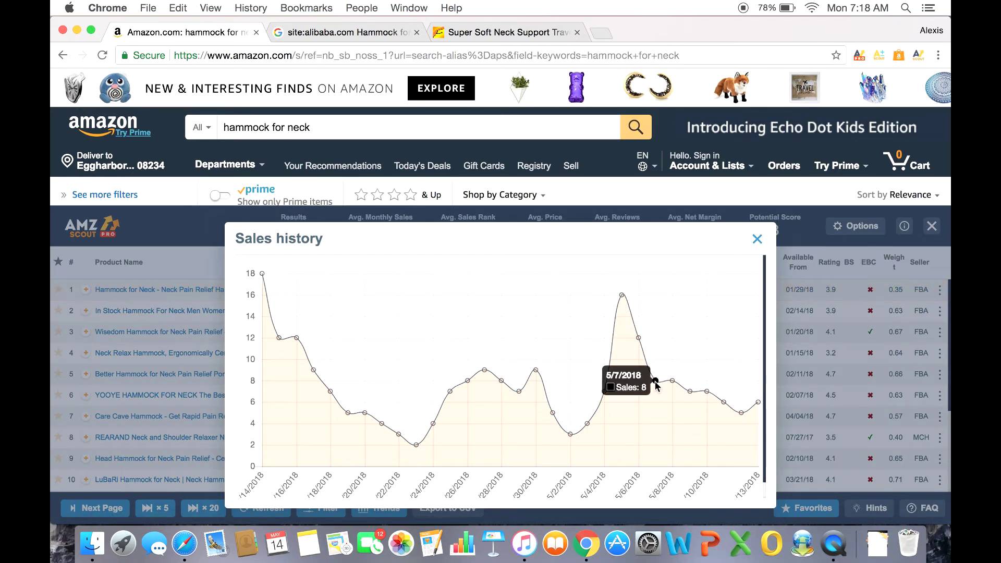
{"action": "left_click", "coordinate": [757, 239]}
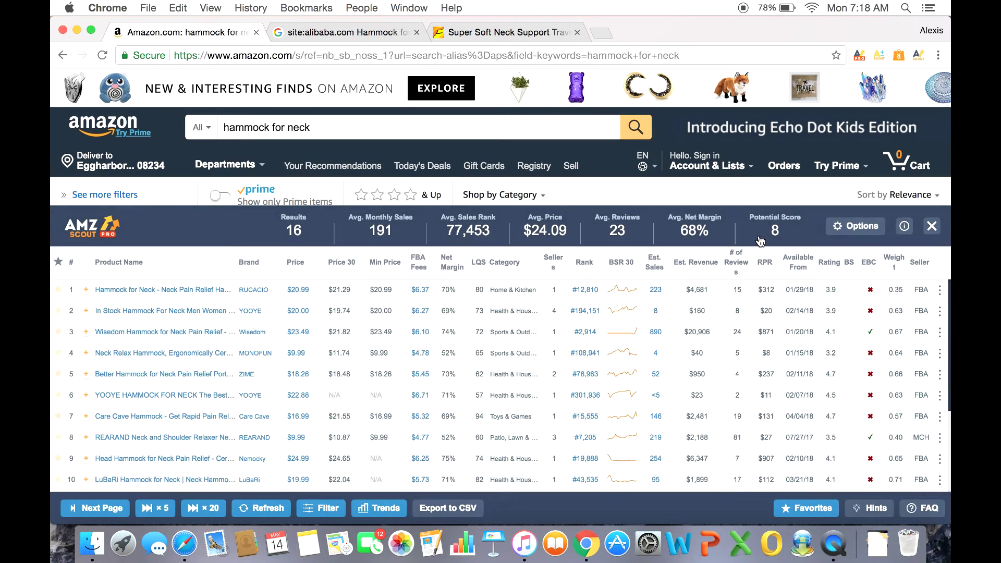
{"action": "left_click", "coordinate": [386, 508]}
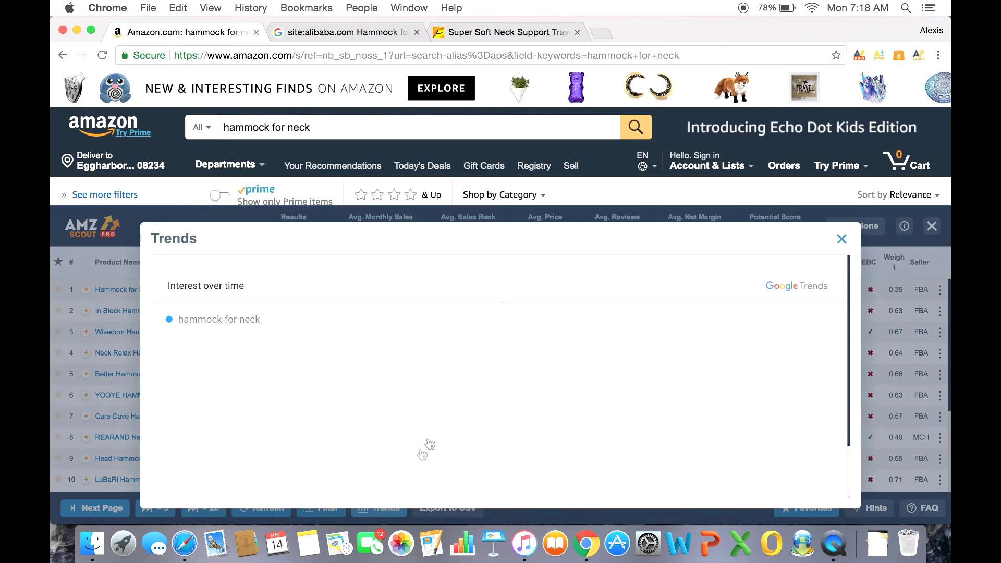
{"action": "scroll", "coordinate": [429, 444], "scroll_direction": "down", "scroll_amount": 2}
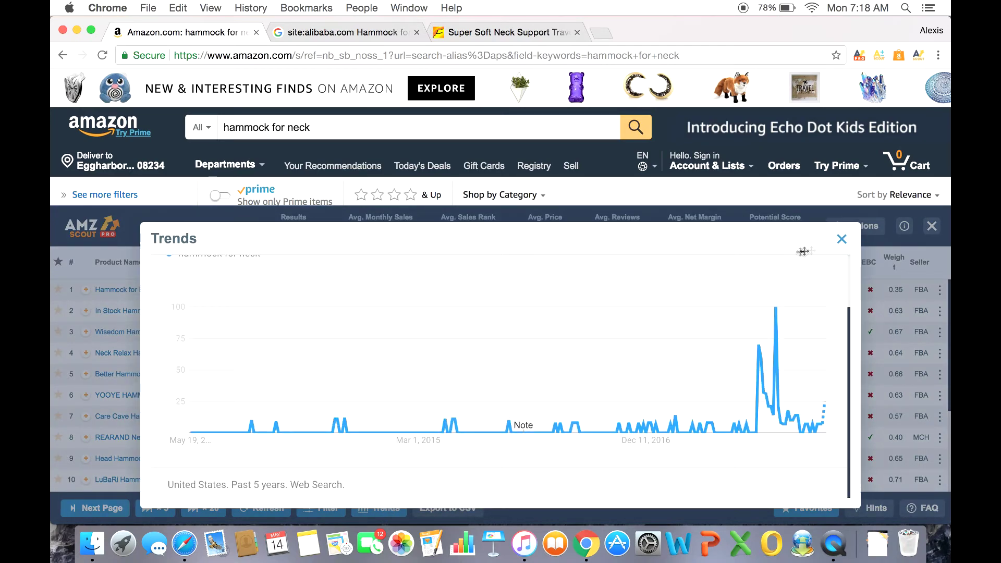
{"action": "left_click", "coordinate": [842, 239]}
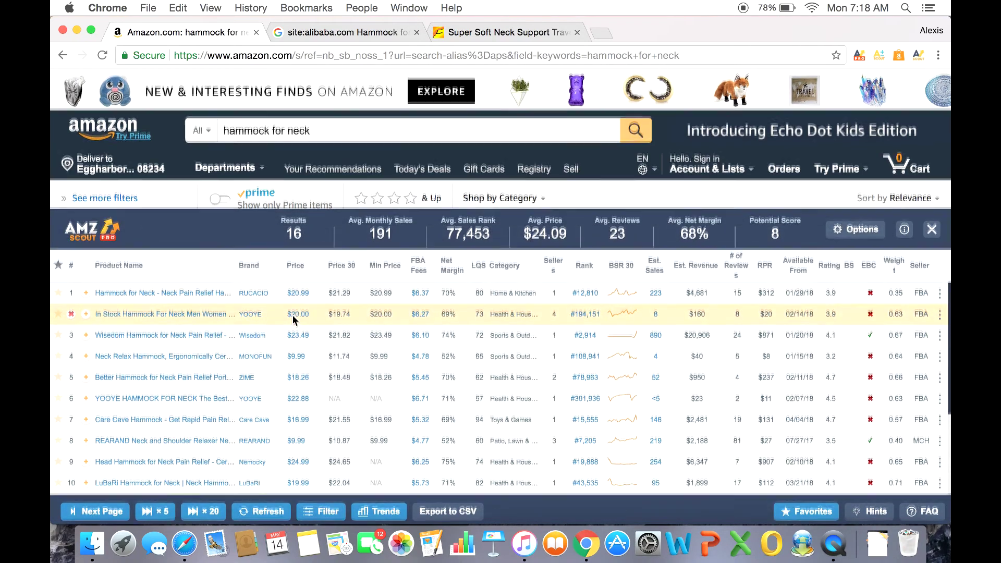
{"action": "scroll", "coordinate": [292, 314], "scroll_direction": "down", "scroll_amount": 1}
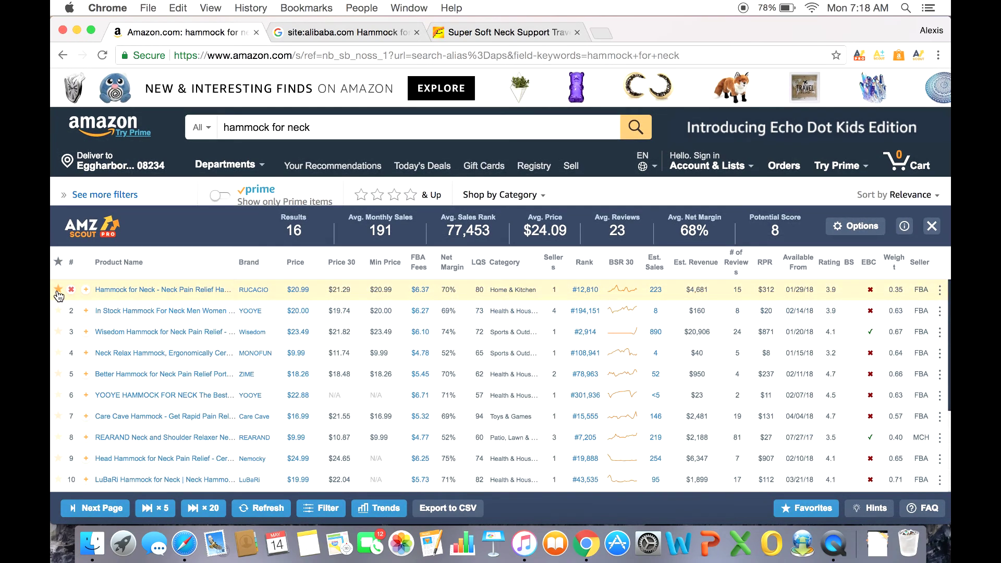
- Show Favorites to confirm the first neck hammock is the only one, then restore all 16 products
{"action": "left_click", "coordinate": [826, 511]}
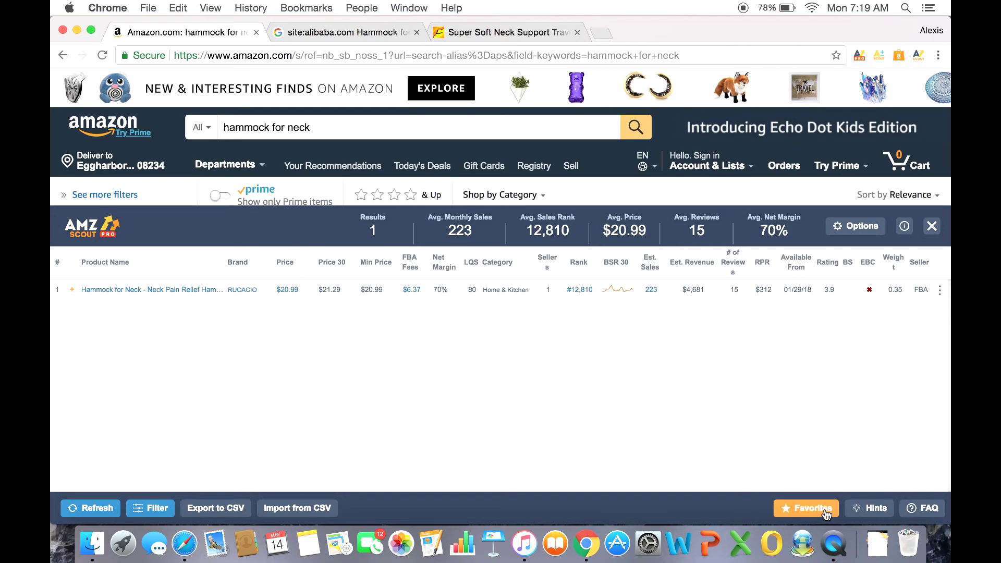
{"action": "left_click", "coordinate": [826, 514]}
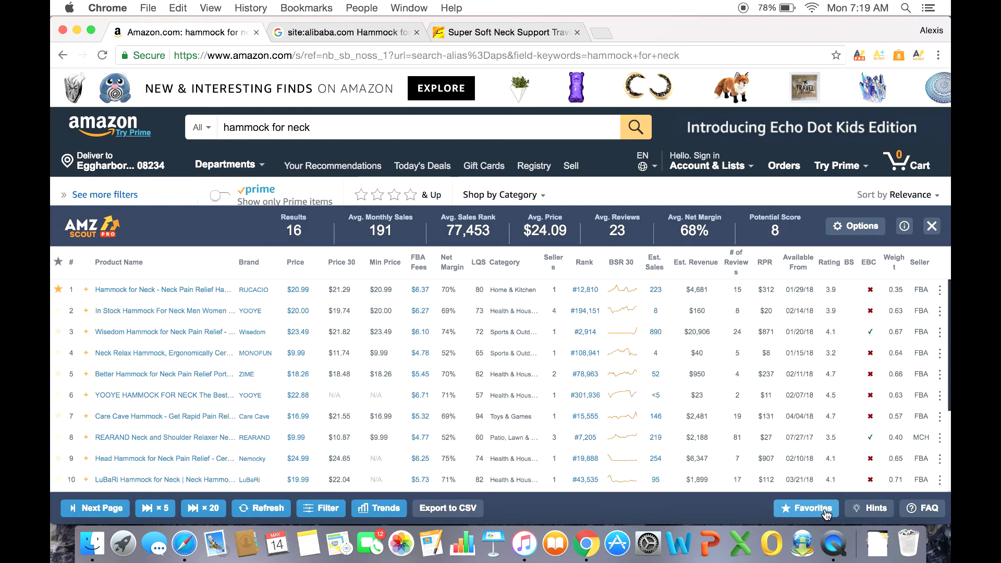